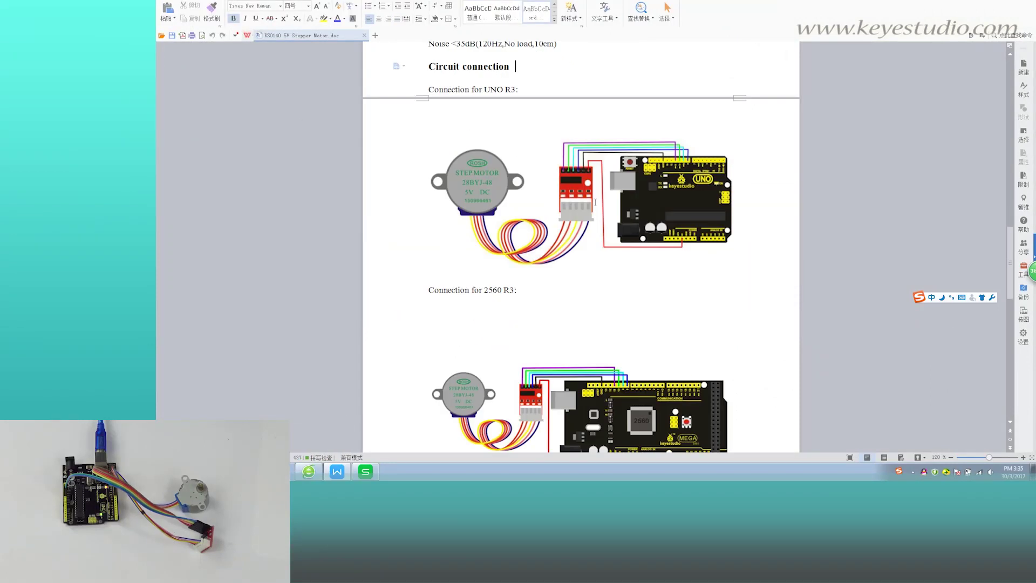
scroll(595, 203, "down", 3)
From Computer properties, open Device Manager and find the Arduino Uno on COM5 under Ports.
key("super+d")
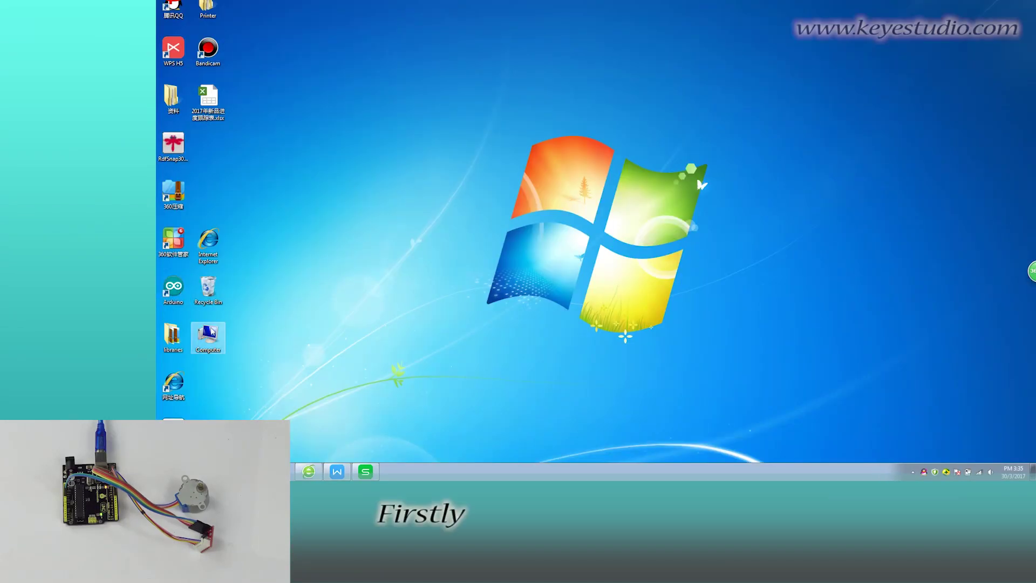
right_click(213, 327)
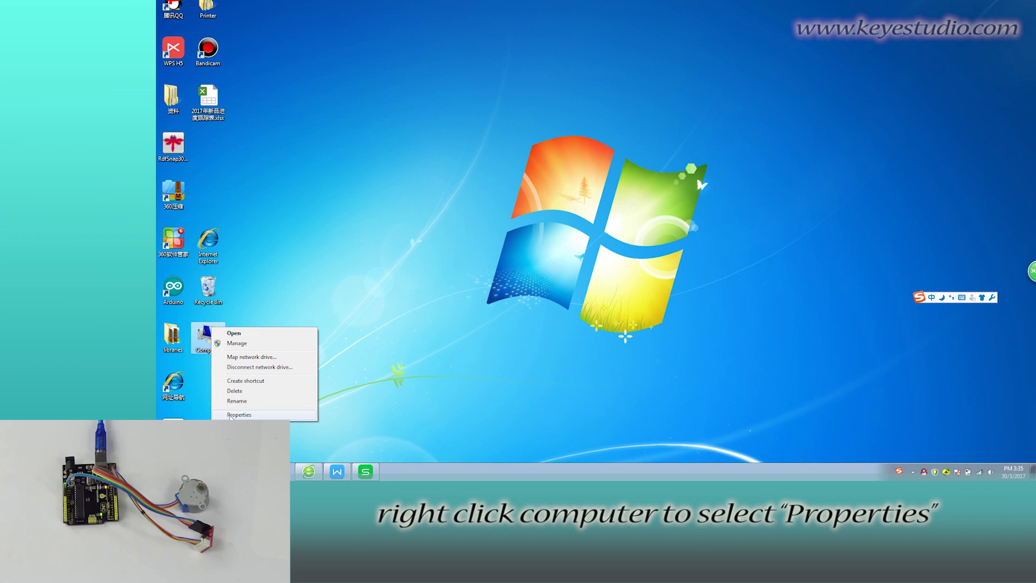
left_click(231, 415)
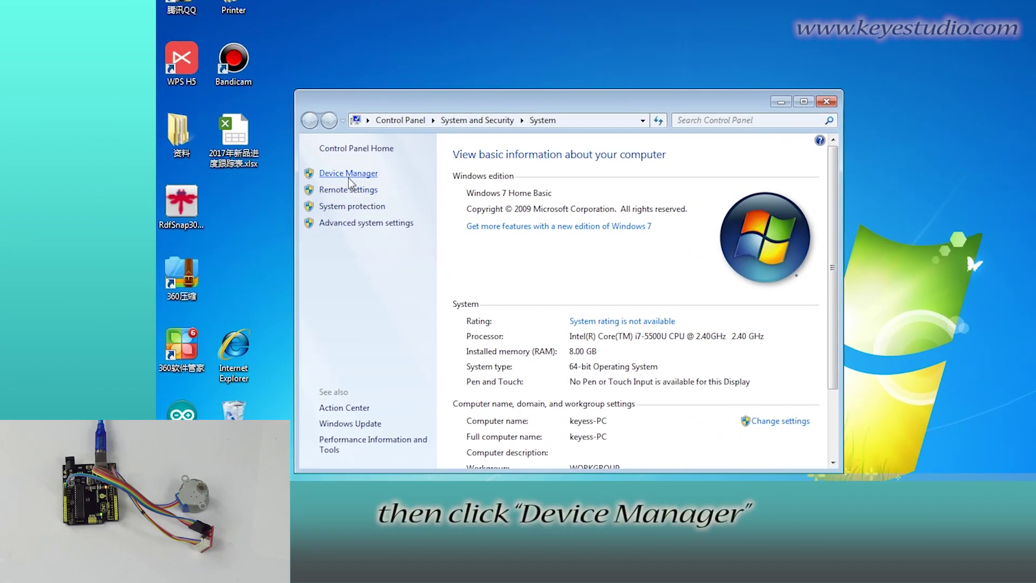
left_click(349, 178)
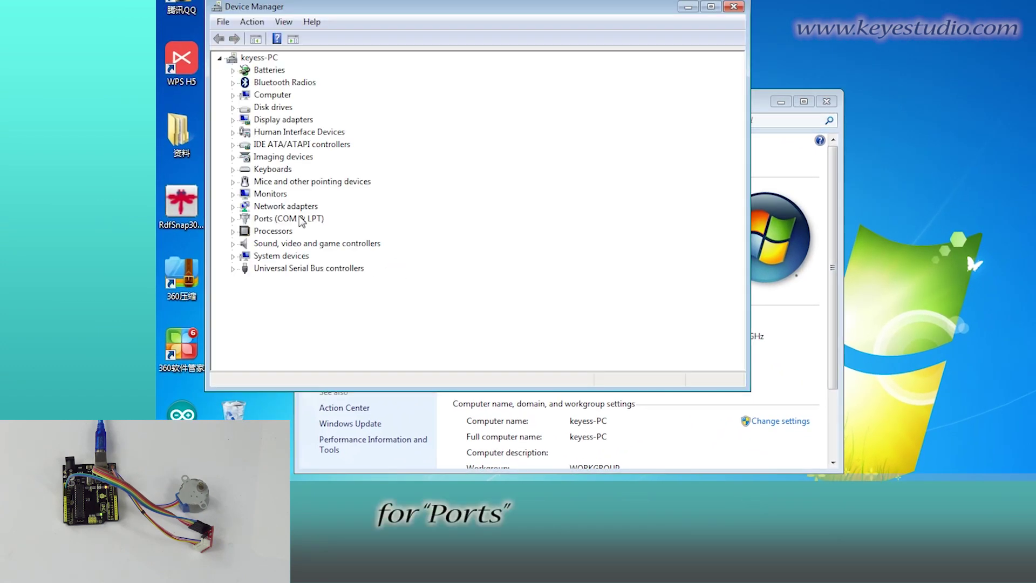
double_click(322, 226)
left_click(292, 231)
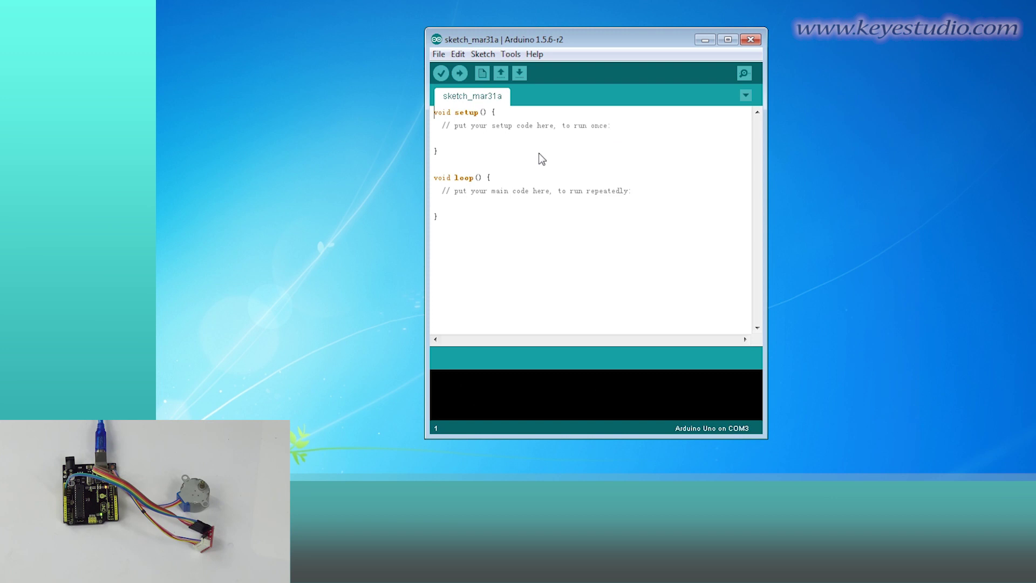
Choose Arduino Uno in the Tools board menu and COM5 in the port menu.
left_click(511, 56)
mouse_move(531, 137)
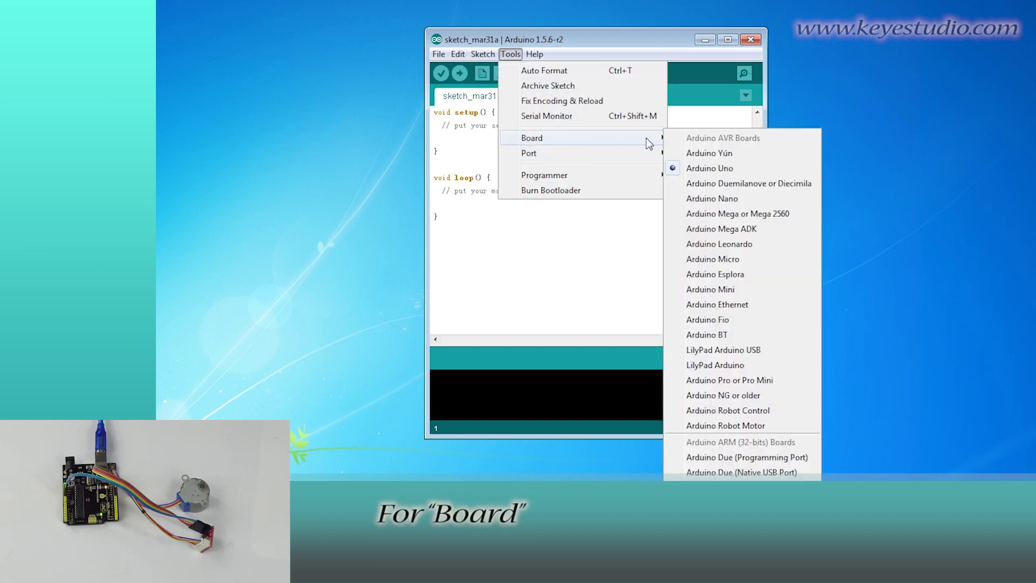
left_click(712, 169)
left_click(513, 55)
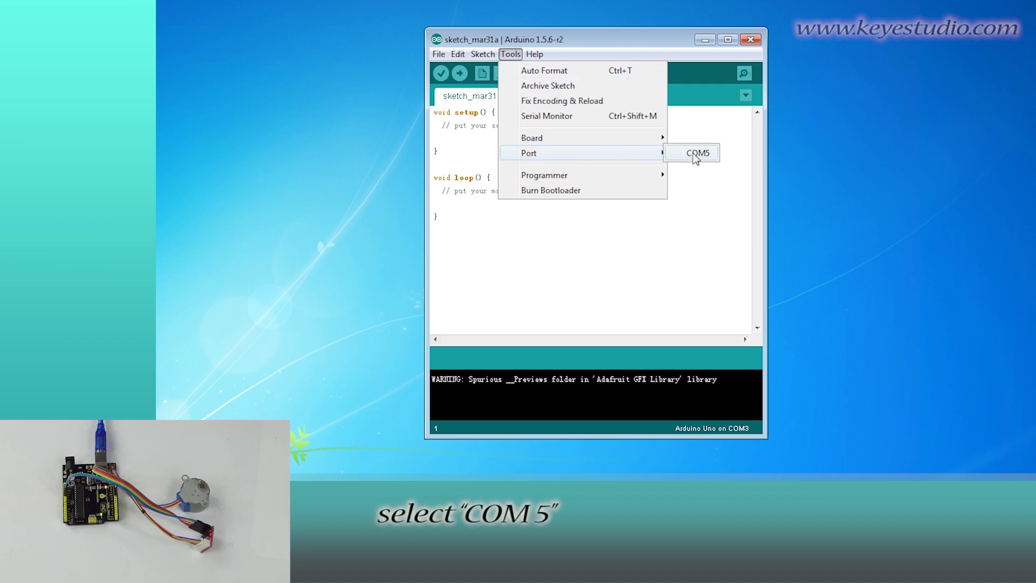
left_click(692, 154)
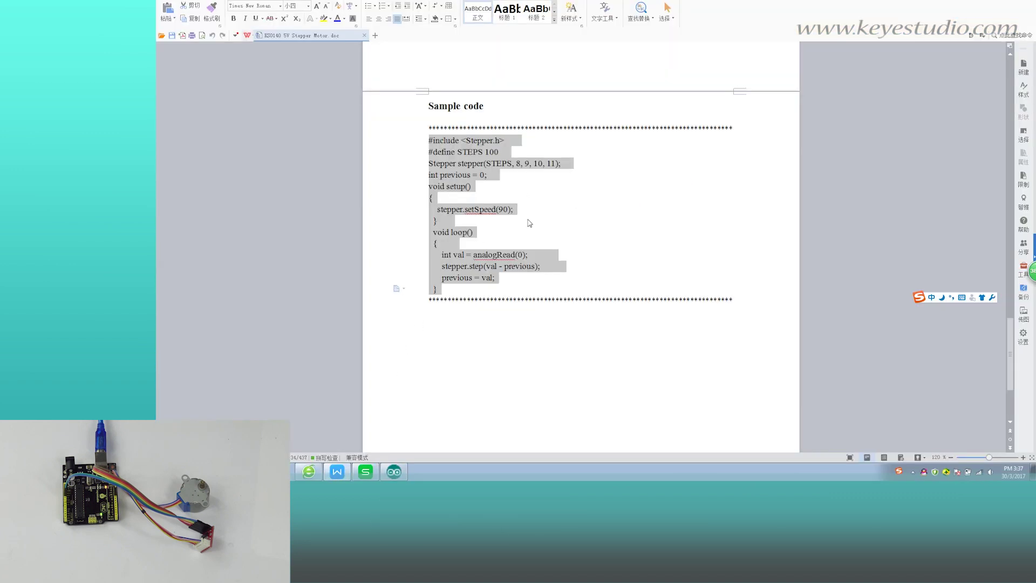
scroll(529, 223, "up", 2)
In the WPS document, select the Stepper sketch code starting from its #include line.
left_click(563, 230)
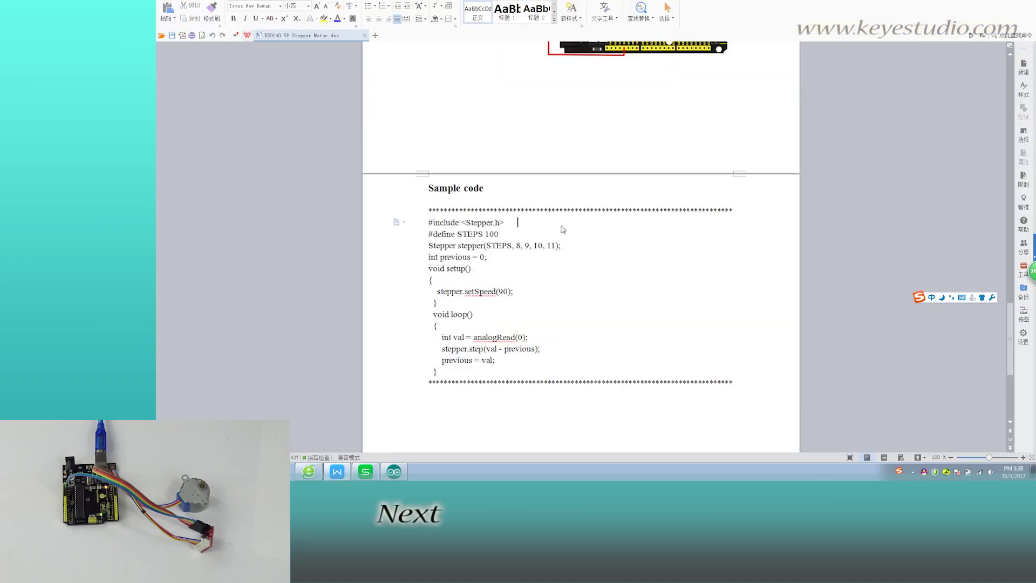
left_click_drag(508, 222, 433, 222)
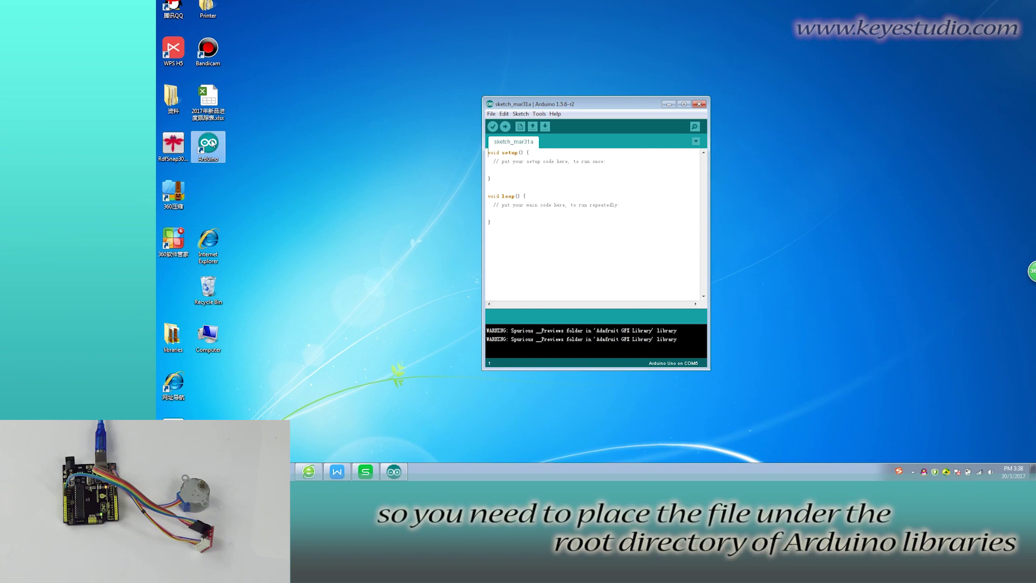
Find the Stepper folder in the Arduino installation's libraries folder, then close that window.
right_click(211, 142)
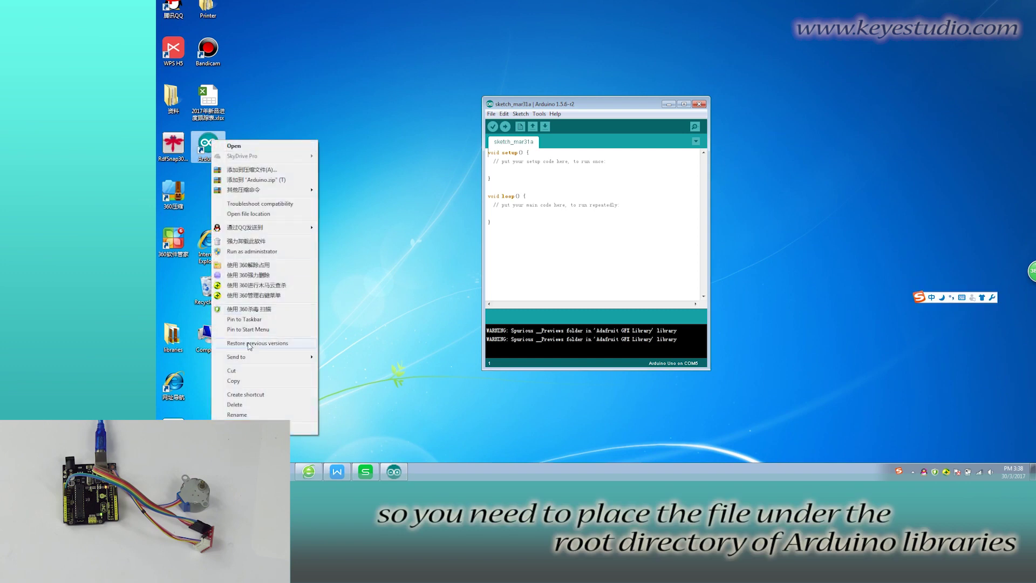
left_click(251, 216)
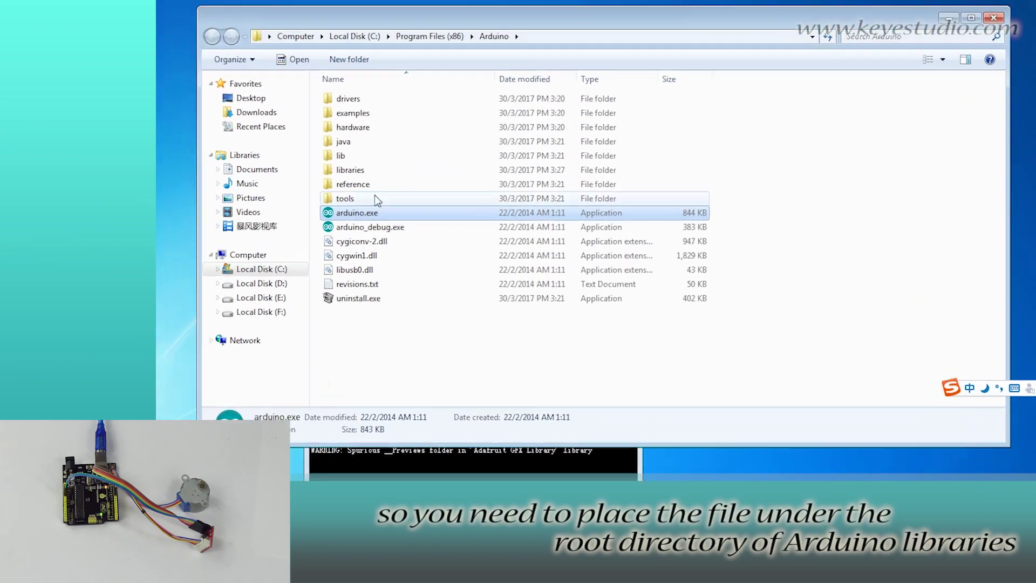
double_click(340, 168)
scroll(377, 258, "down", 7)
scroll(381, 326, "down", 7)
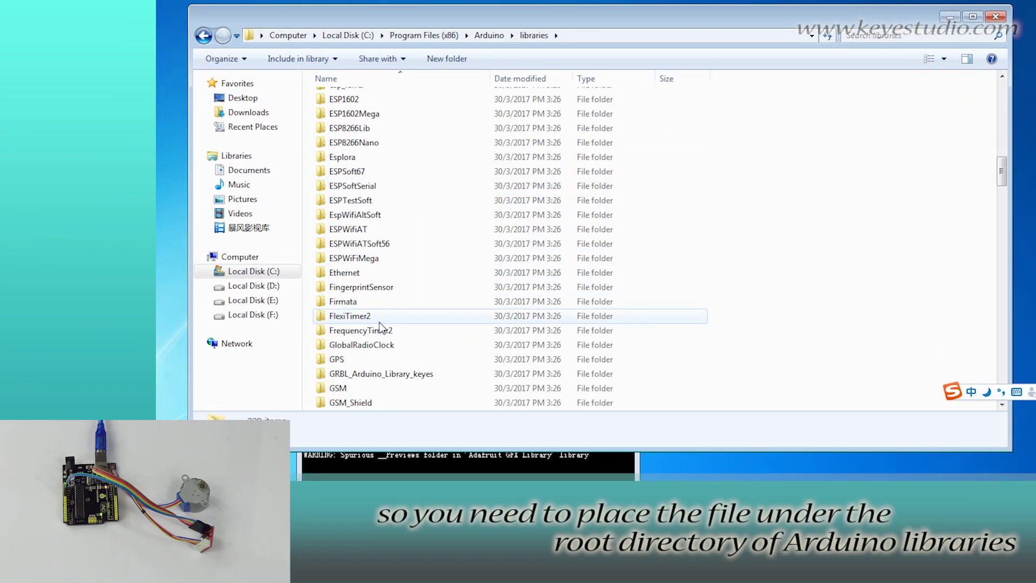
scroll(381, 327, "down", 7)
scroll(381, 327, "down", 7)
scroll(381, 328, "down", 7)
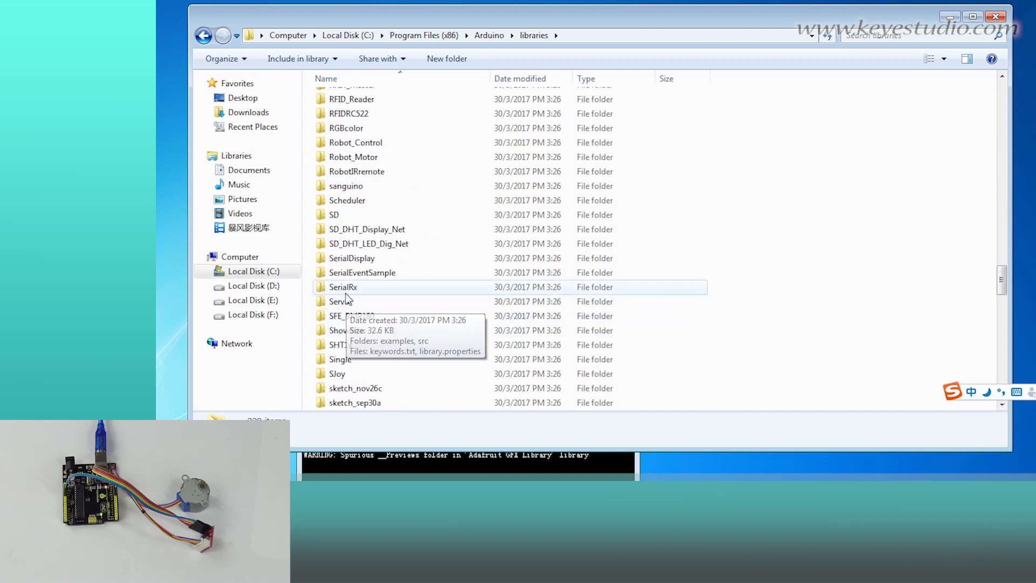
scroll(347, 324, "down", 1)
scroll(349, 362, "down", 1)
scroll(349, 362, "down", 2)
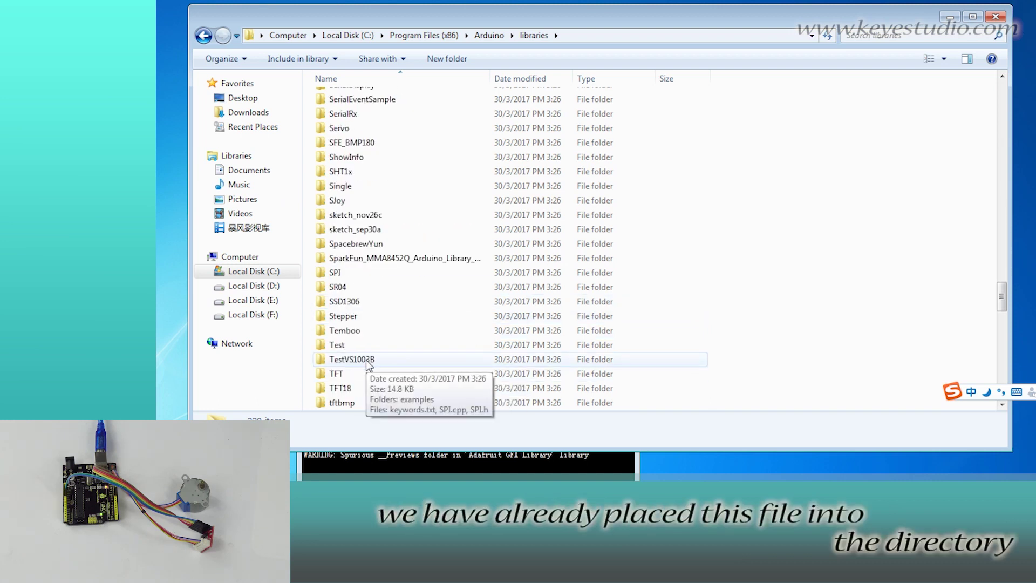
left_click(348, 318)
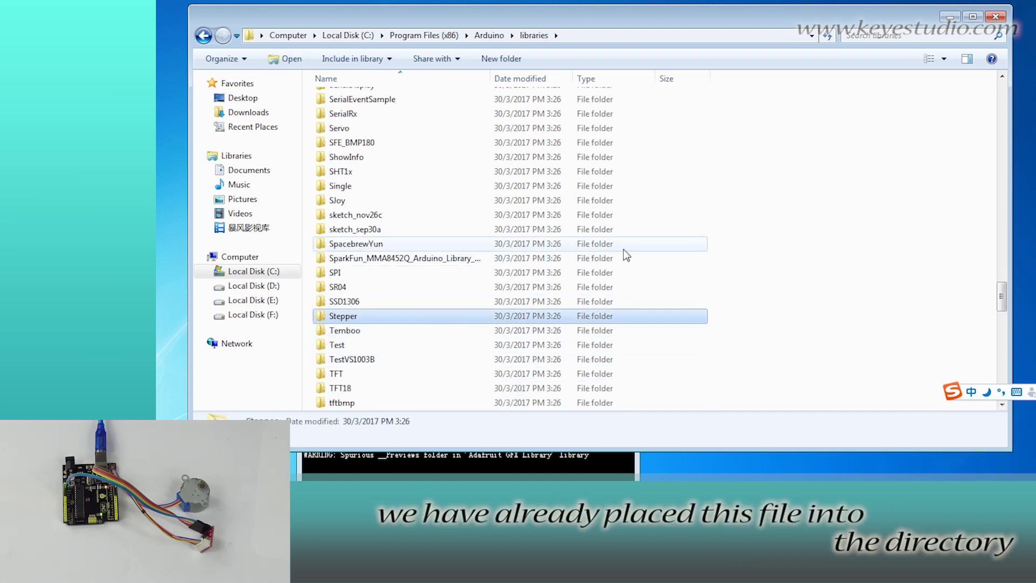
left_click(997, 16)
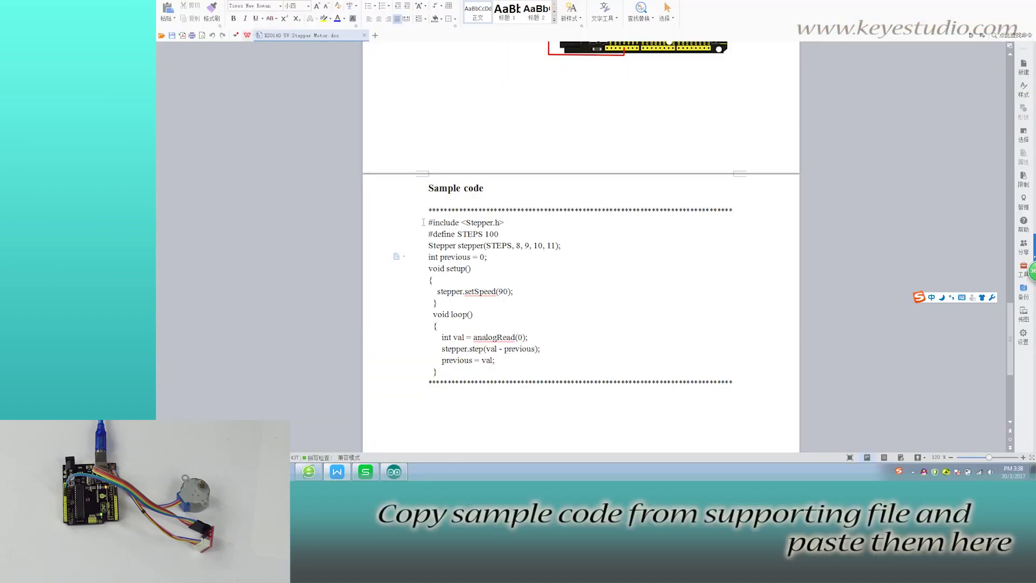
Copy the Stepper sample code from WPS and paste it over the default sketch template.
right_click(453, 231)
left_click(477, 246)
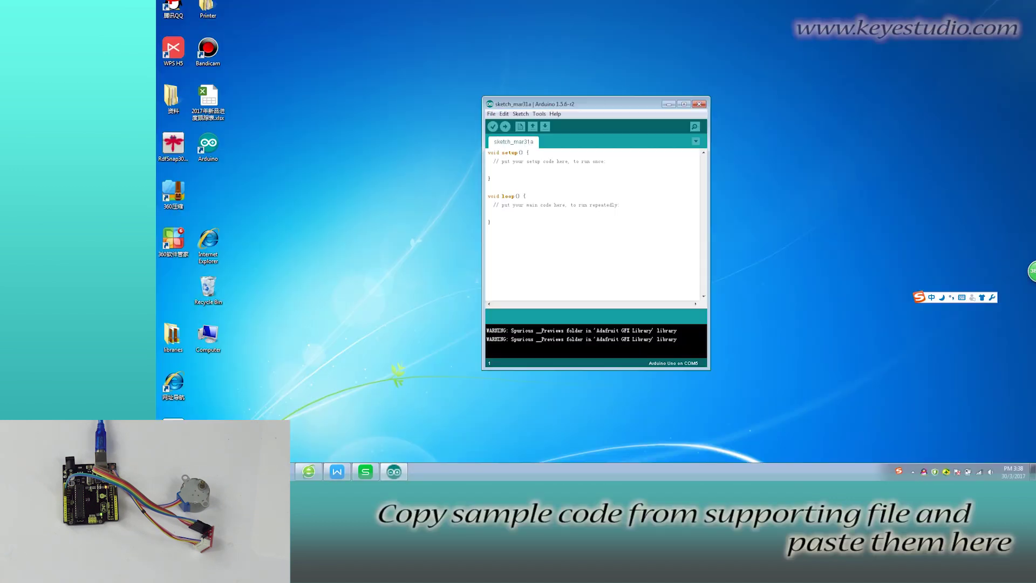
left_click_drag(567, 231, 477, 150)
right_click(542, 169)
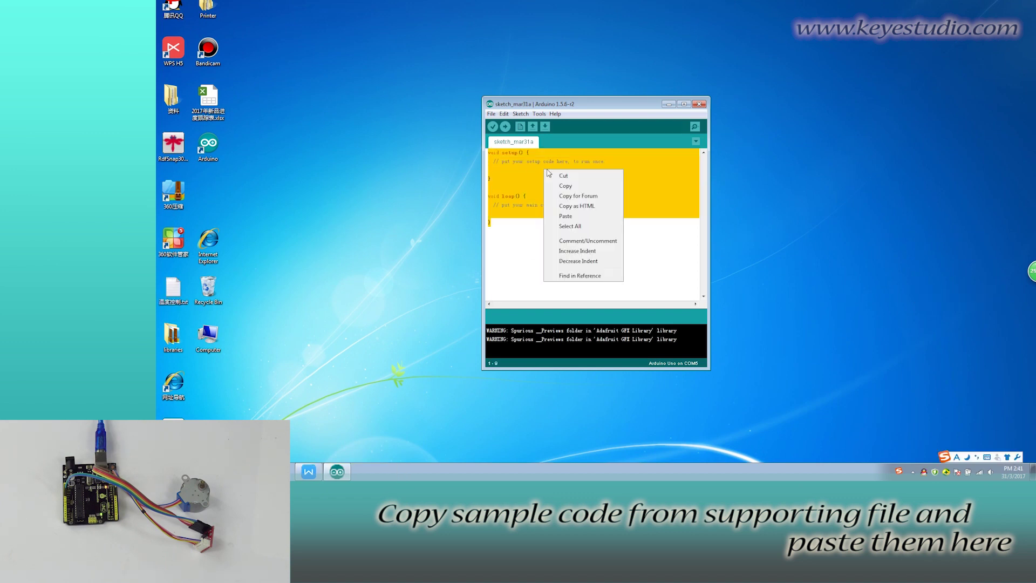
left_click(602, 218)
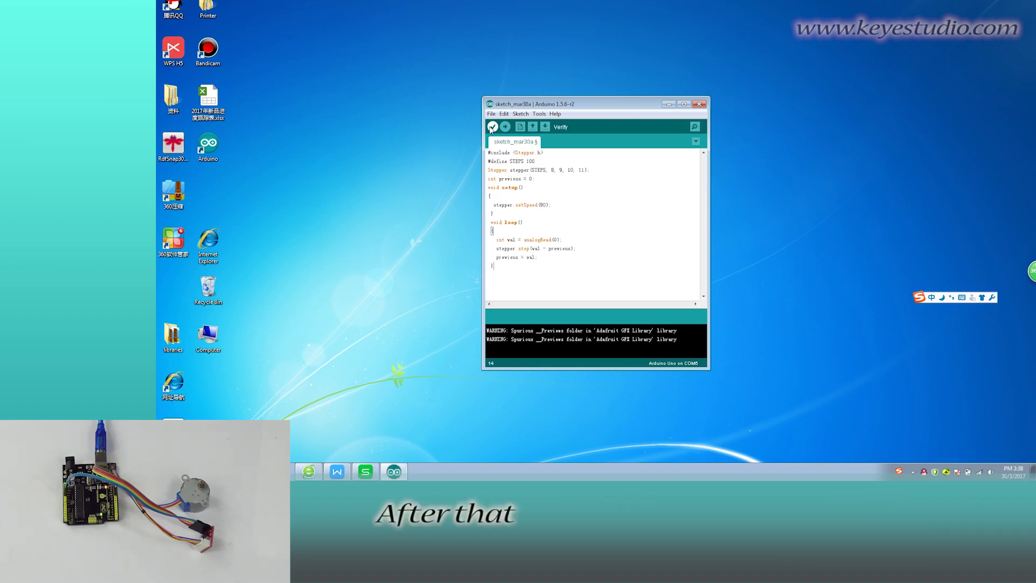